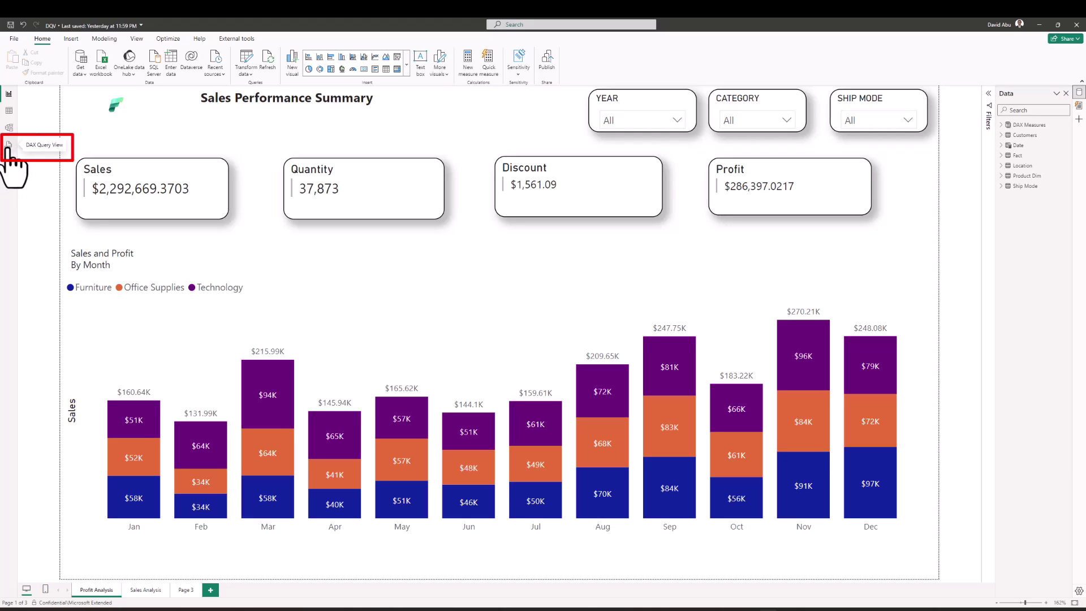
left_click(8, 144)
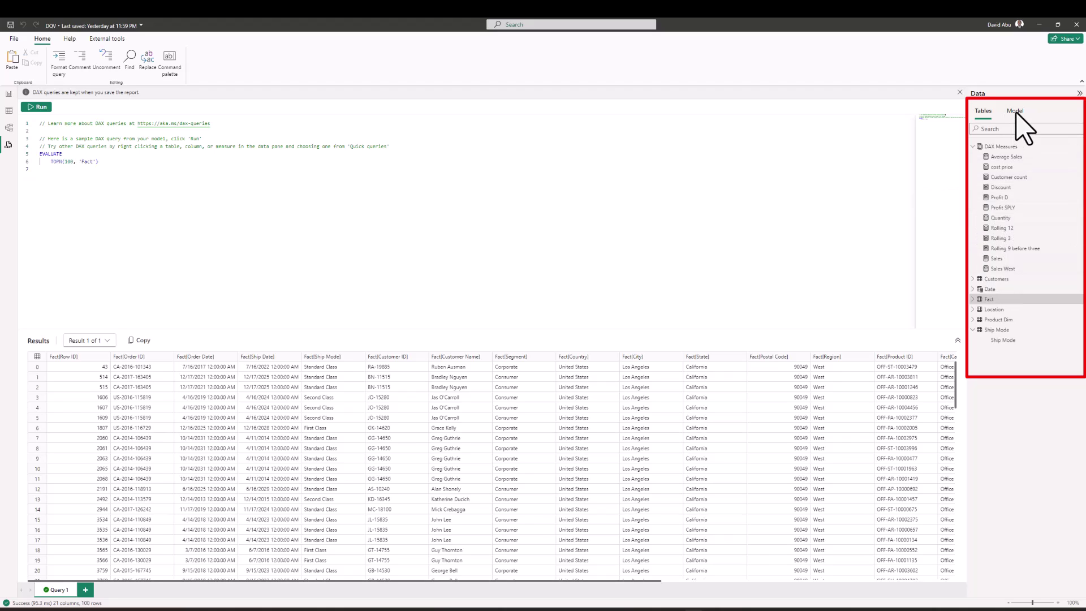
left_click(1015, 111)
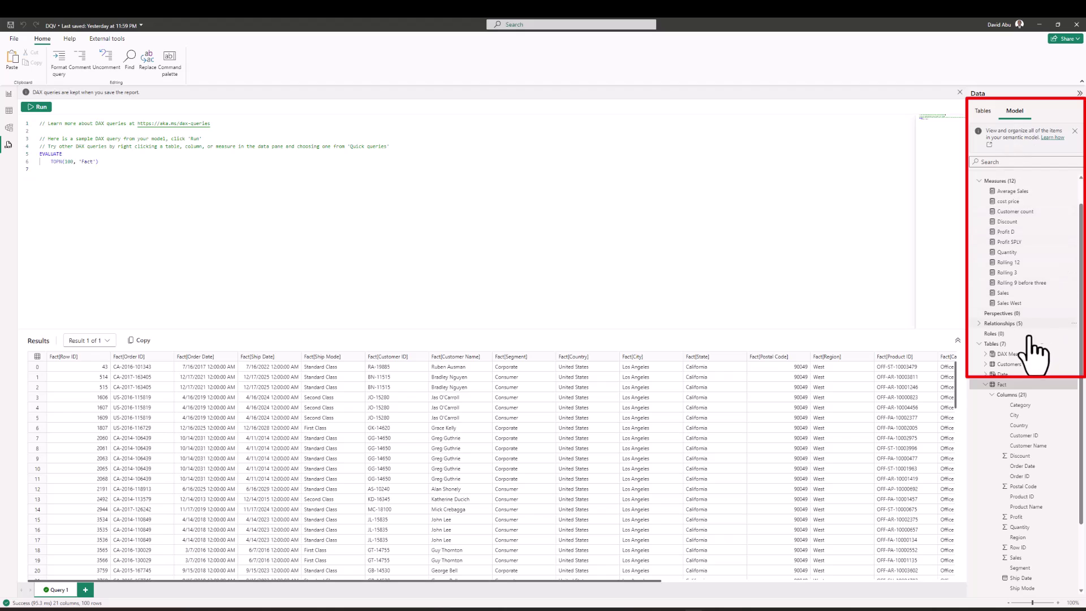
left_click(982, 112)
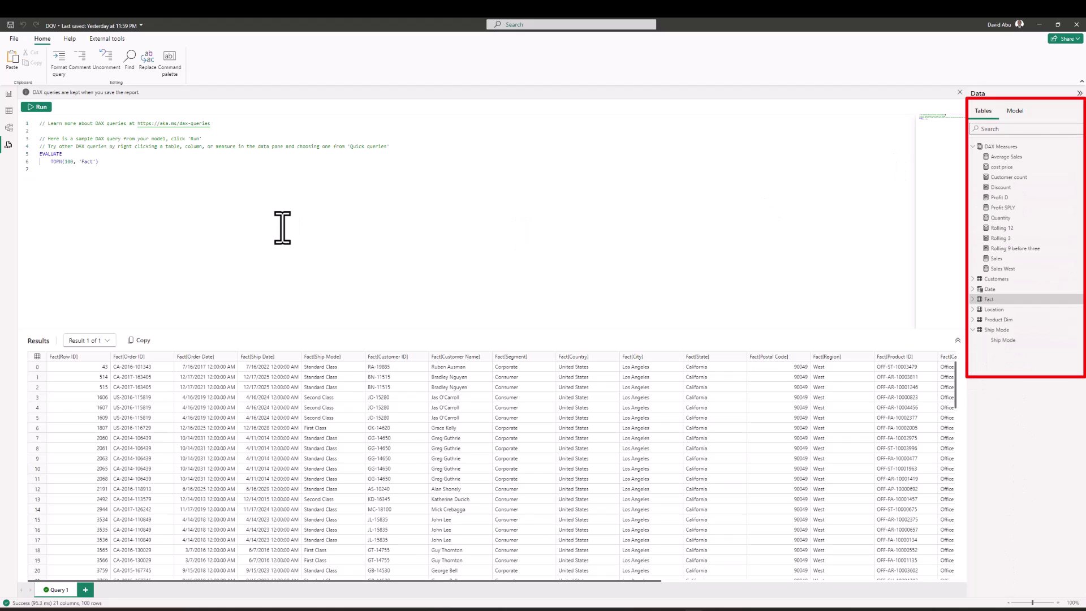
left_click(996, 300)
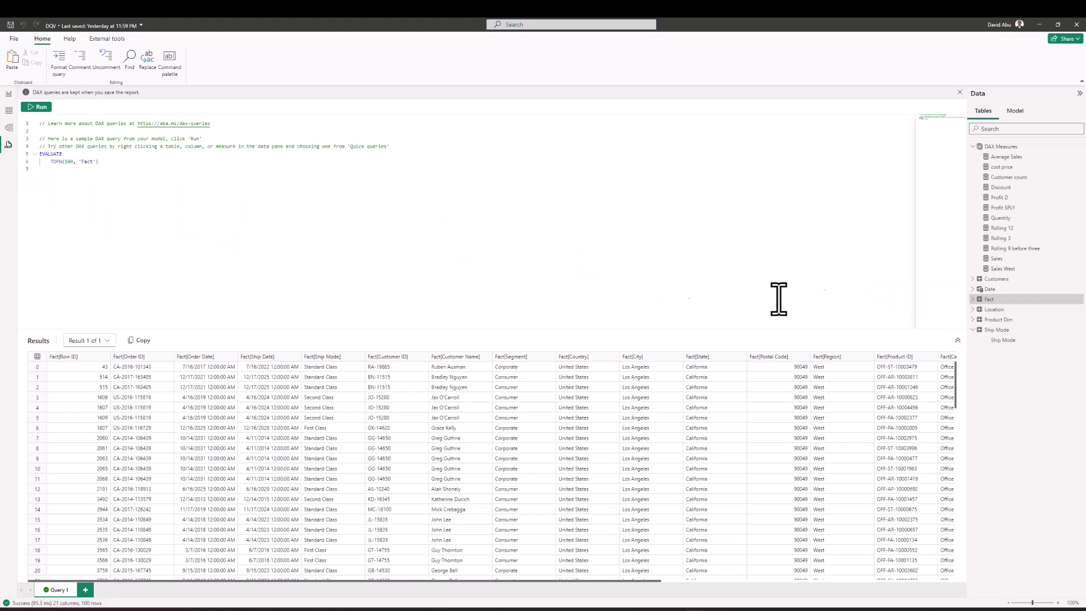
Step: Generate a quick query showing the top 100 rows of the Fact table
right_click(989, 302)
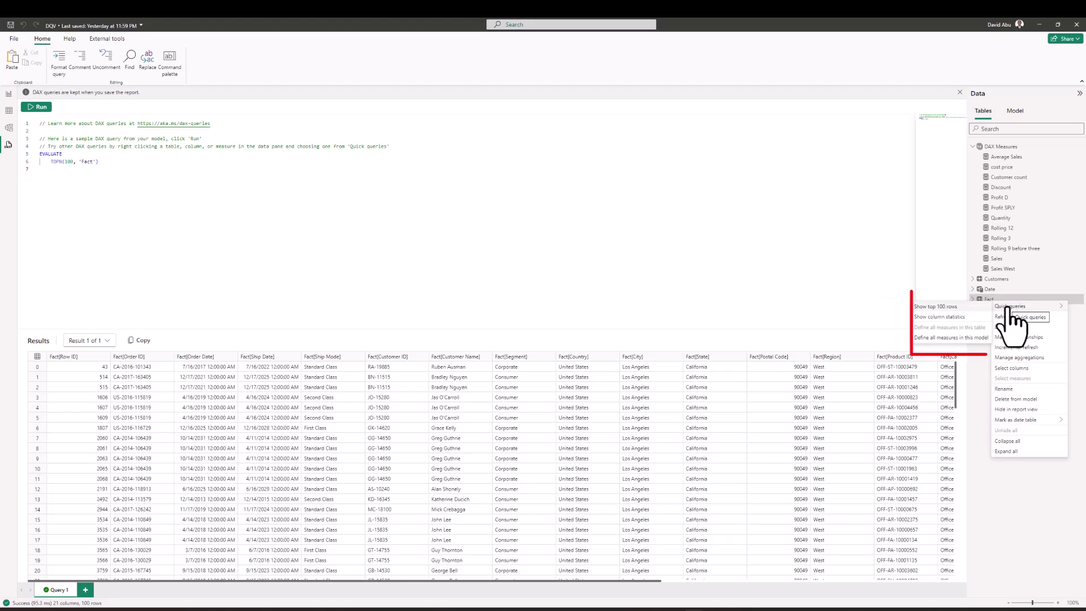
left_click(942, 307)
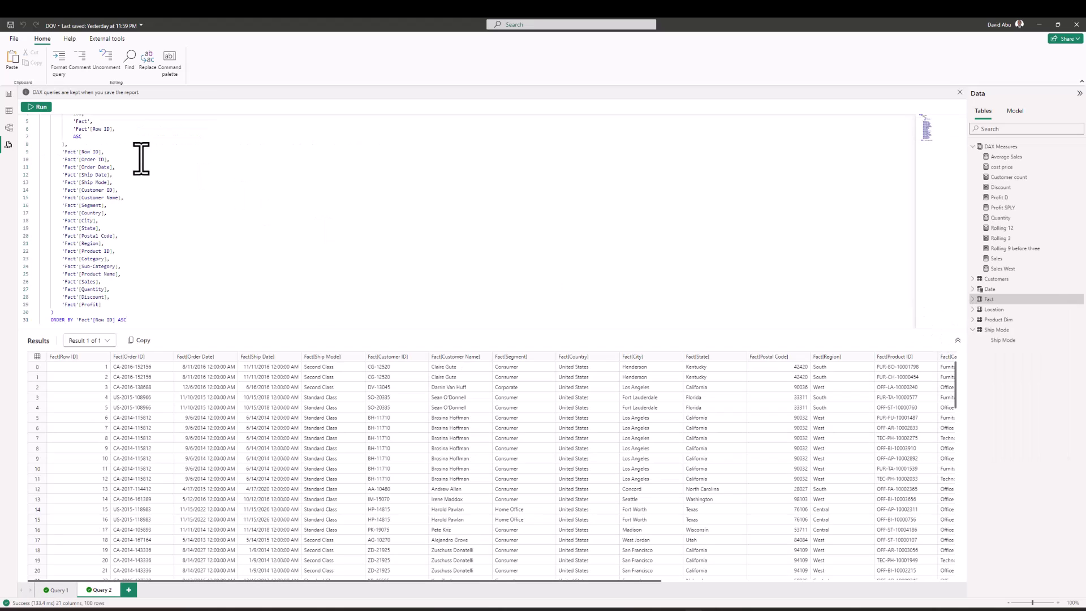
right_click(992, 300)
mouse_move(1005, 303)
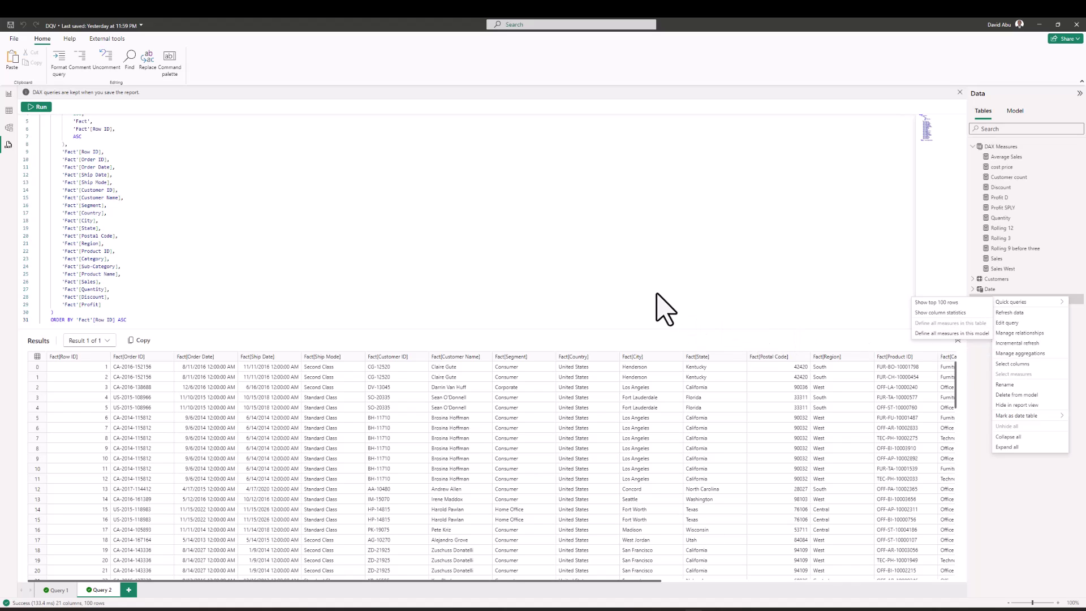
left_click(396, 271)
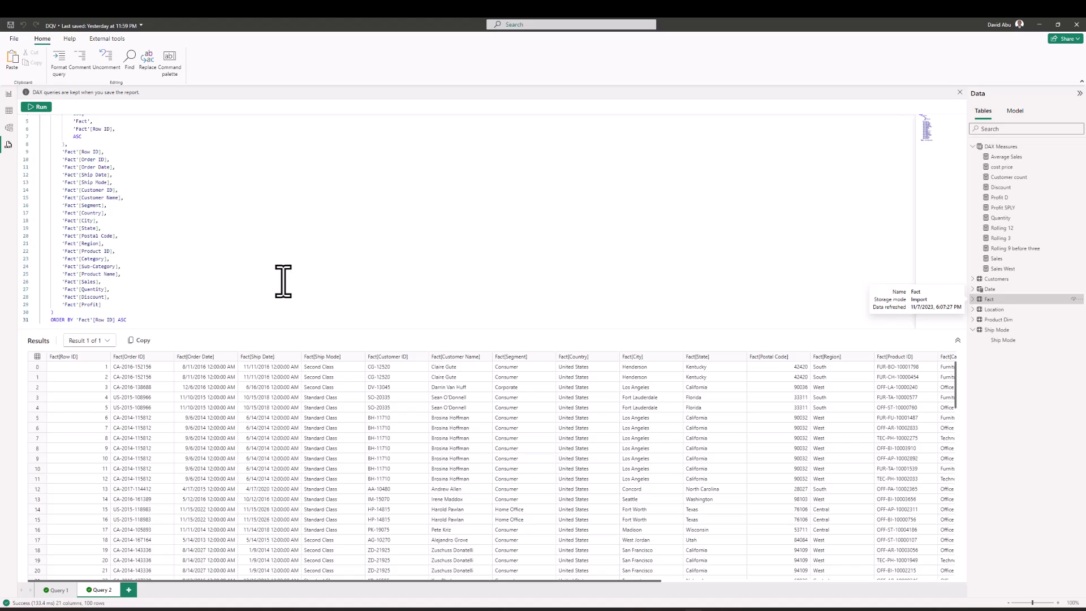
Step: Write EVALUATE 'Fact' in a new Query 3 and run it to list the Fact table
left_click(129, 590)
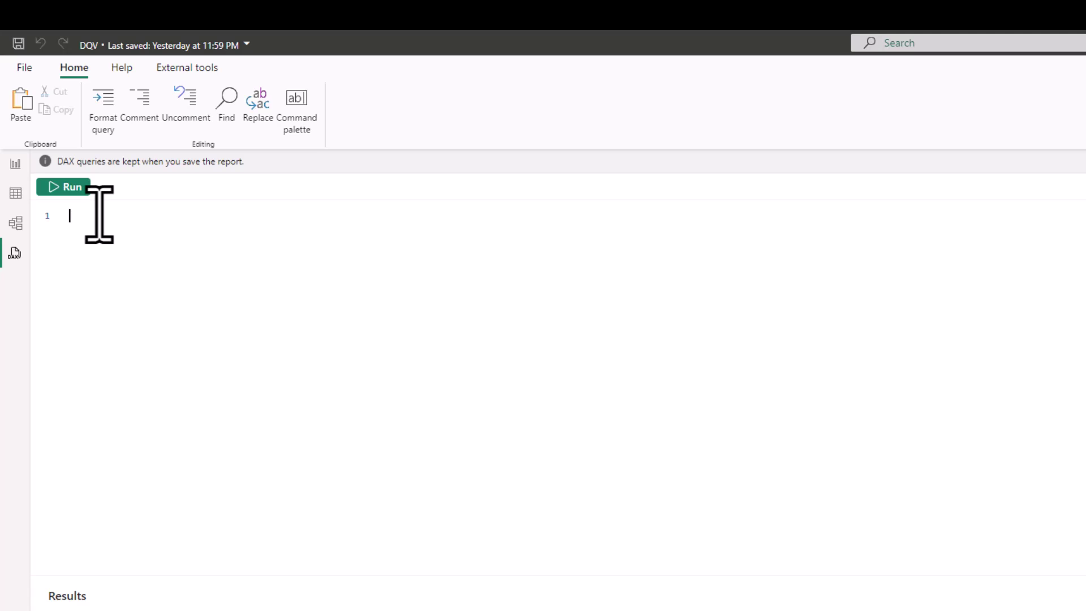
type("Evalu")
key("Tab")
key("Return")
type("'Fact")
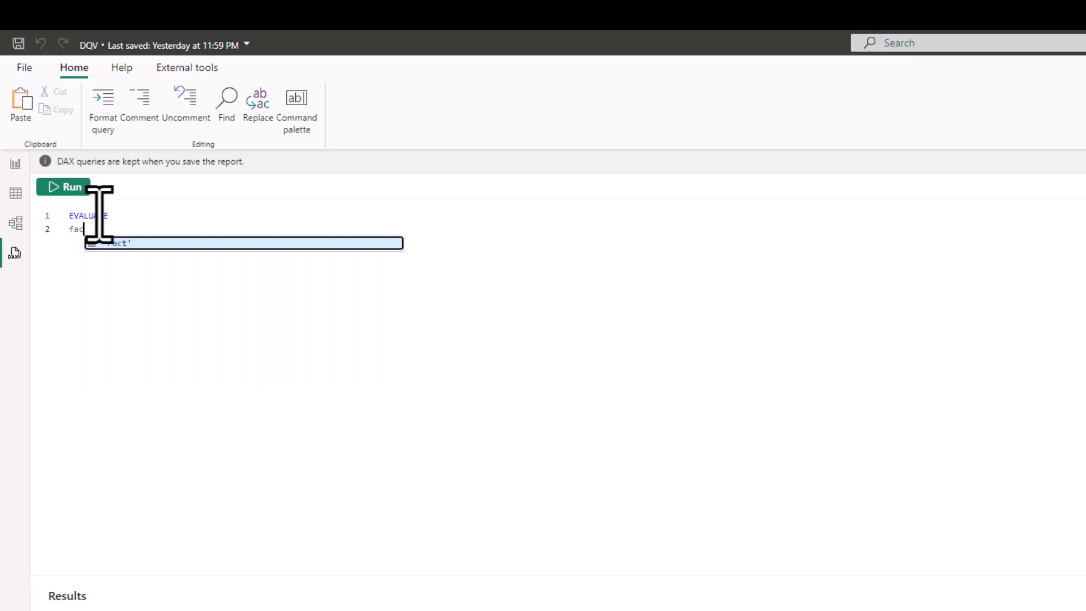
type("'")
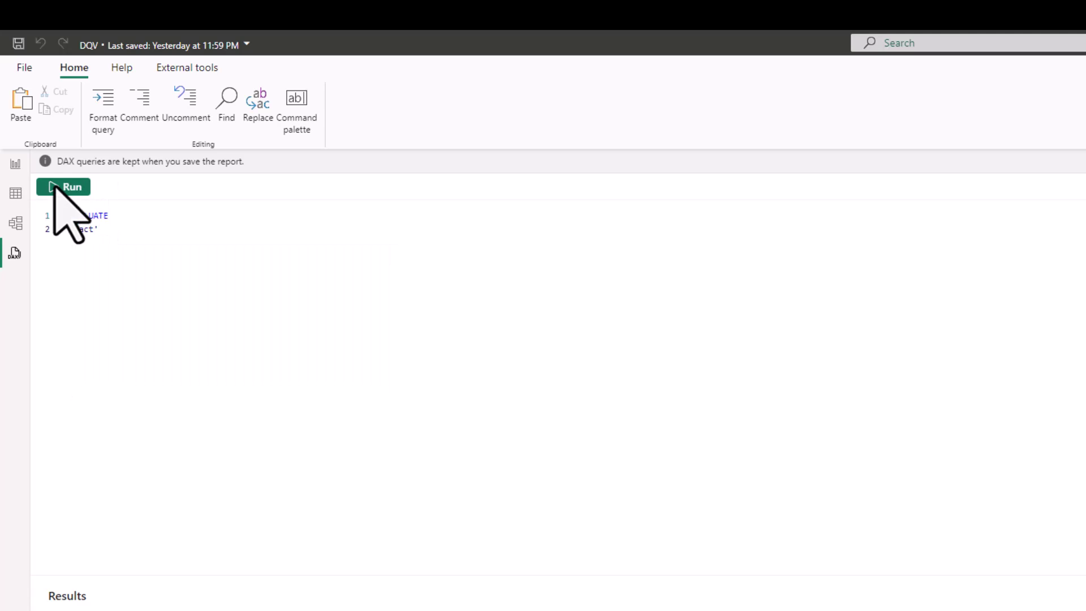
left_click(60, 187)
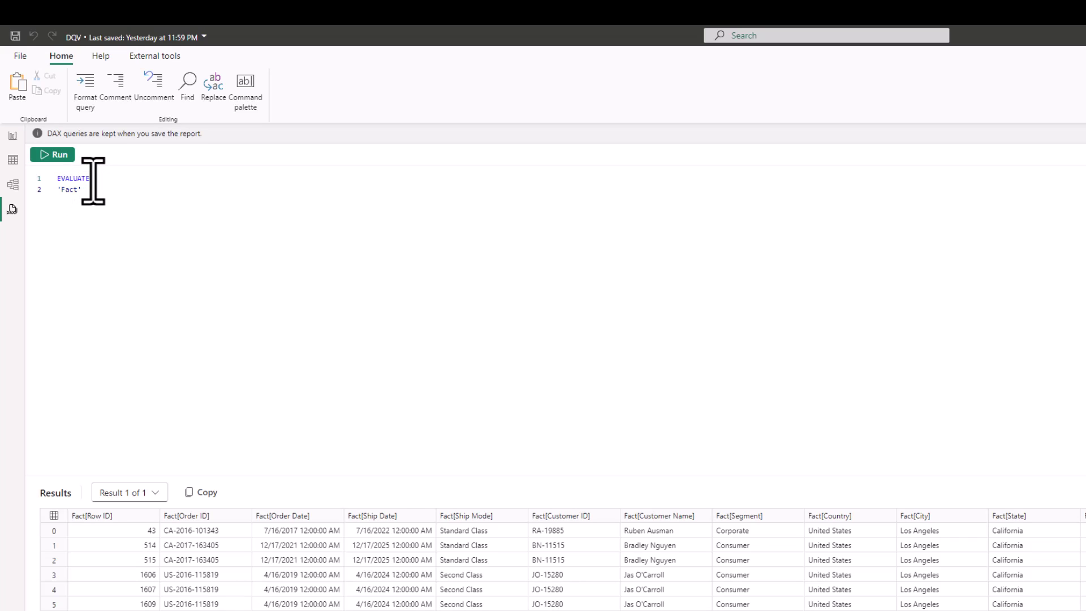
Step: Insert a SUMMARIZE( call on a new line below EVALUATE
double_click(91, 179)
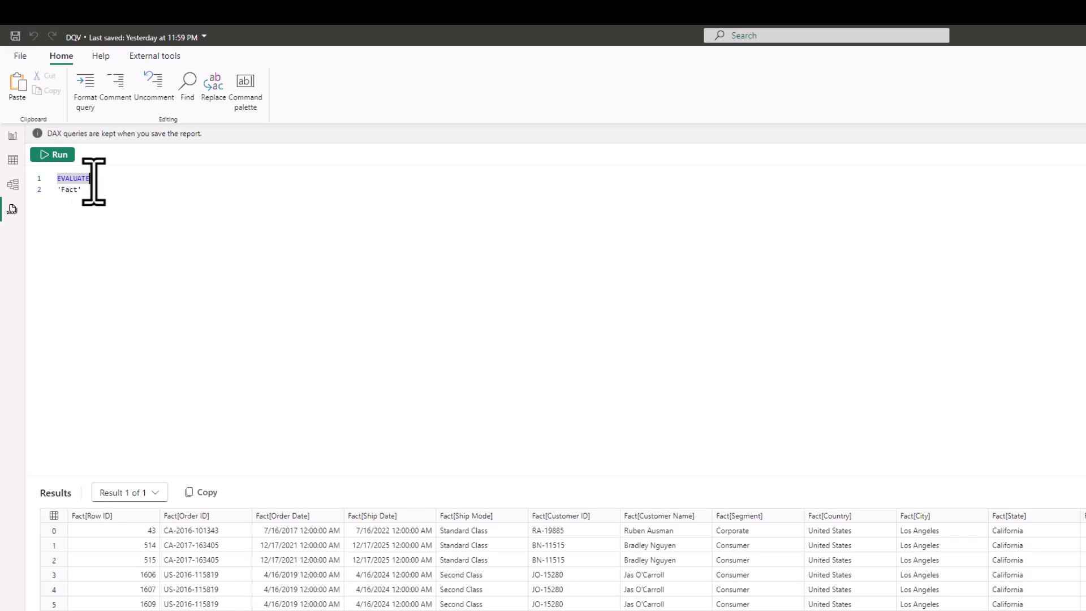
key("Return")
type("su")
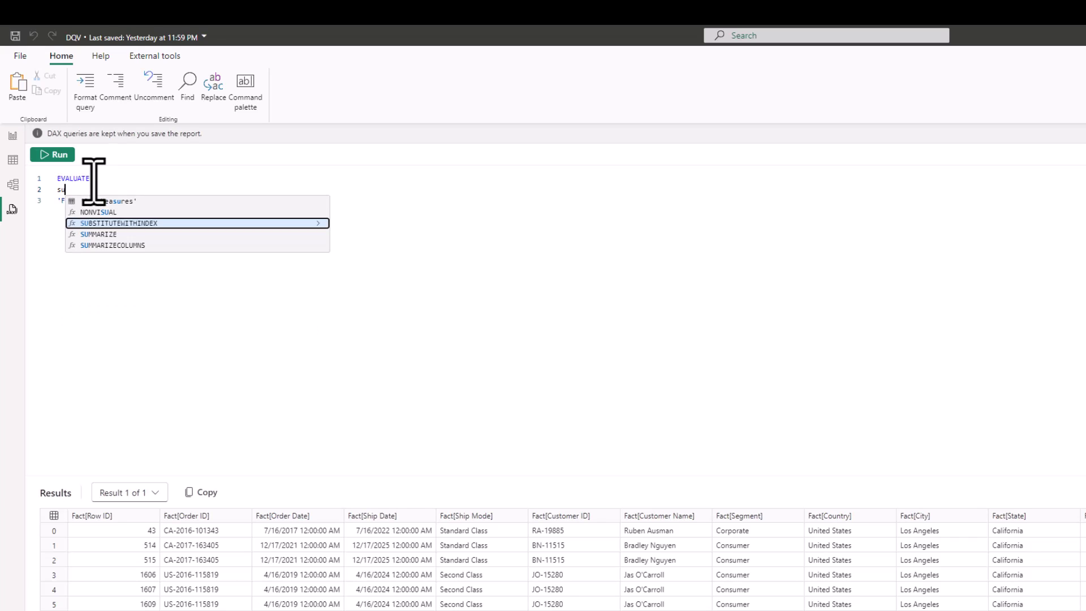
type("mm")
key("Tab")
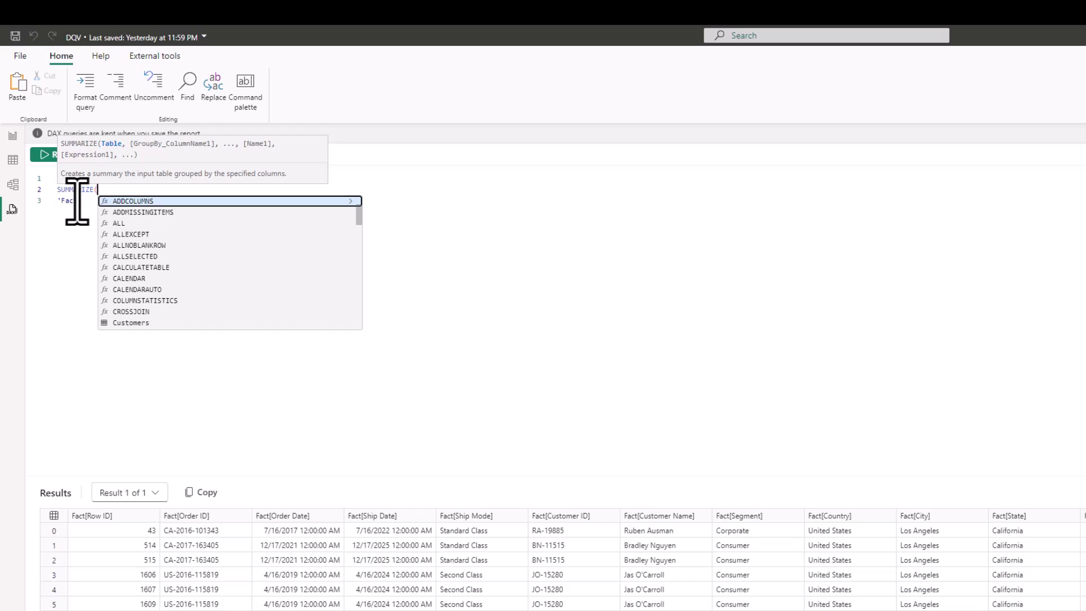
left_click(82, 201)
Step: Add Location[State] after 'Fact' as the grouping column, followed by a comma
type(",")
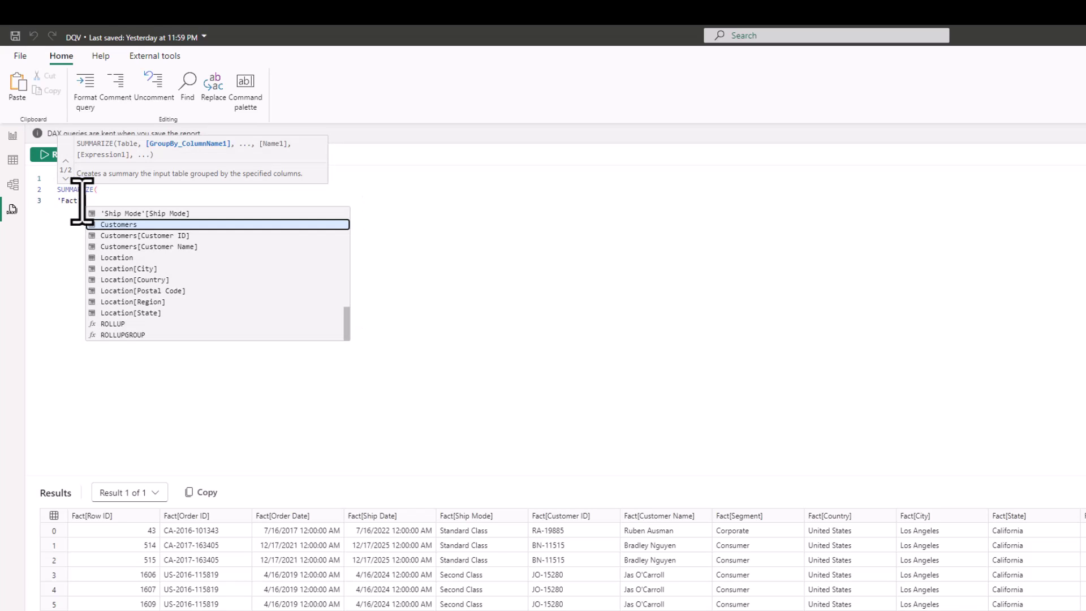
key("Tab")
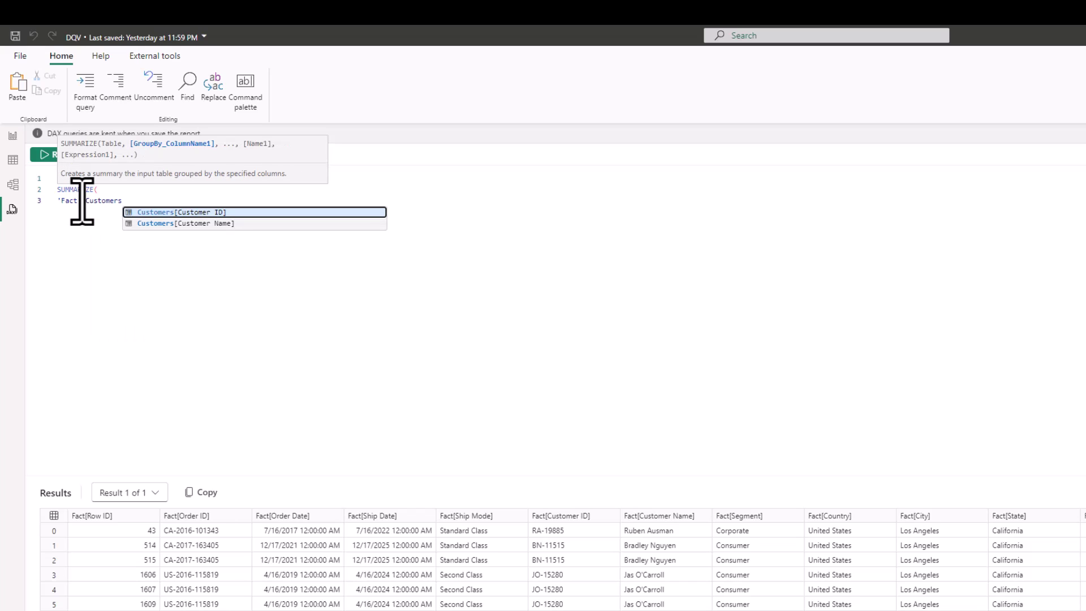
key("BackSpace")
key("BackSpace")
key("BackSpace")
key("BackSpace")
key("BackSpace")
key("BackSpace")
key("BackSpace")
key("BackSpace")
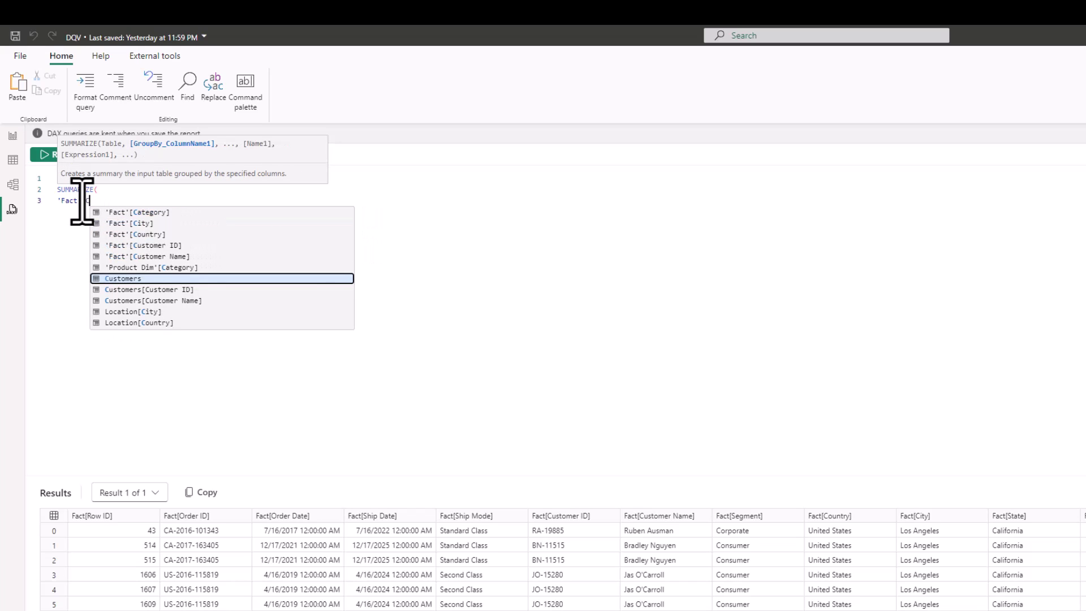
key("BackSpace")
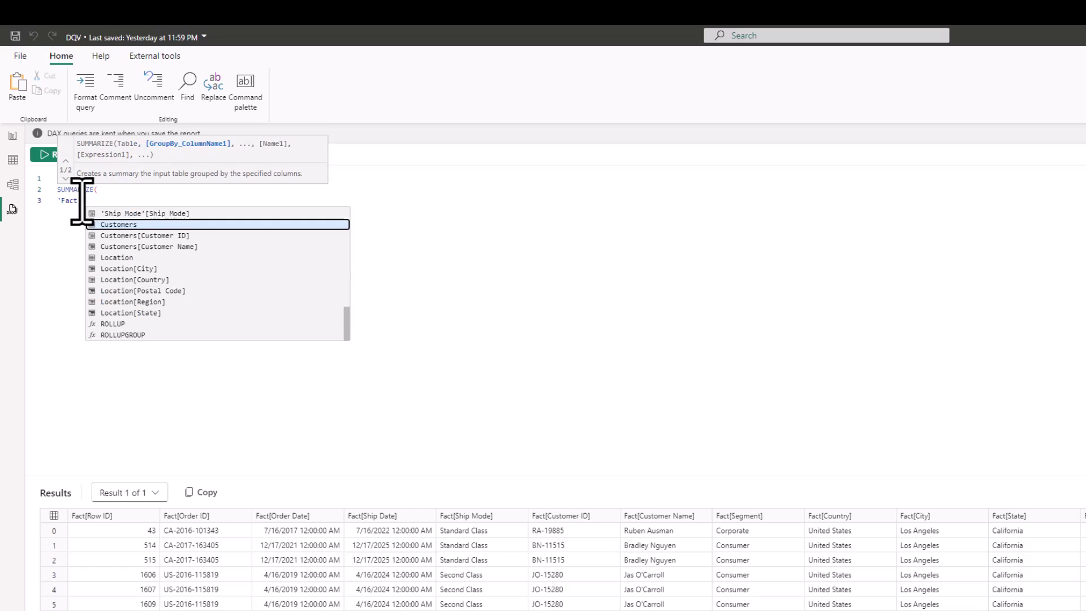
type("loca")
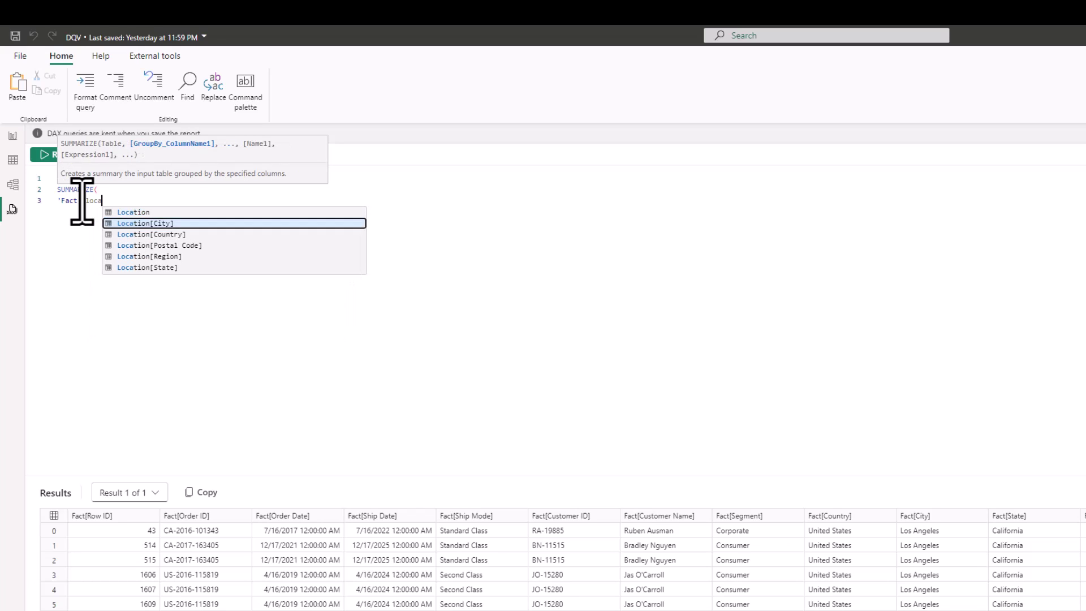
key("Down")
key("Down")
key("Down")
key("Down")
key("Tab")
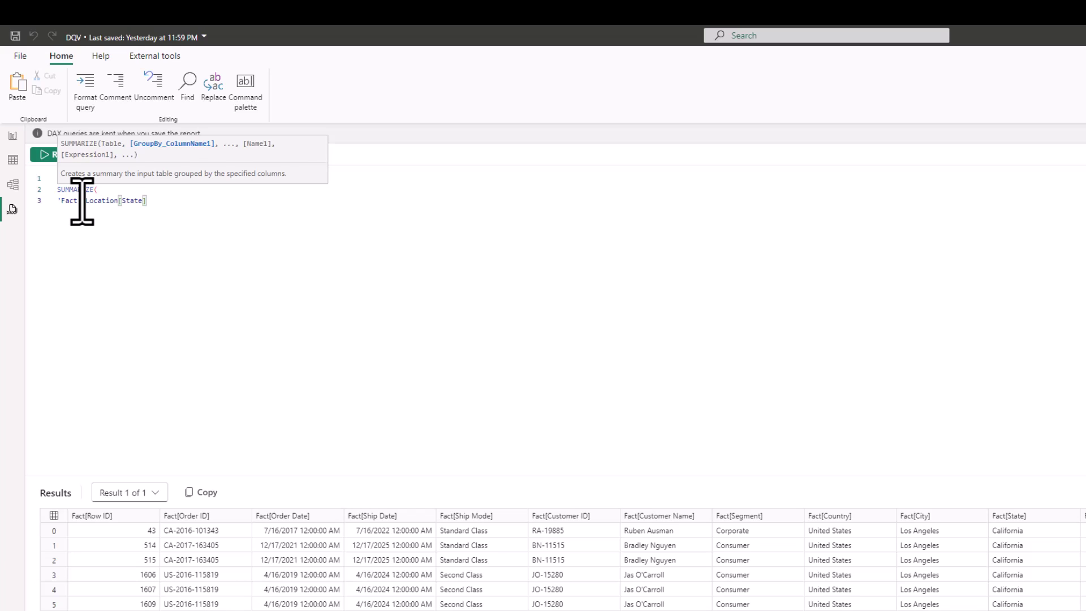
type(",")
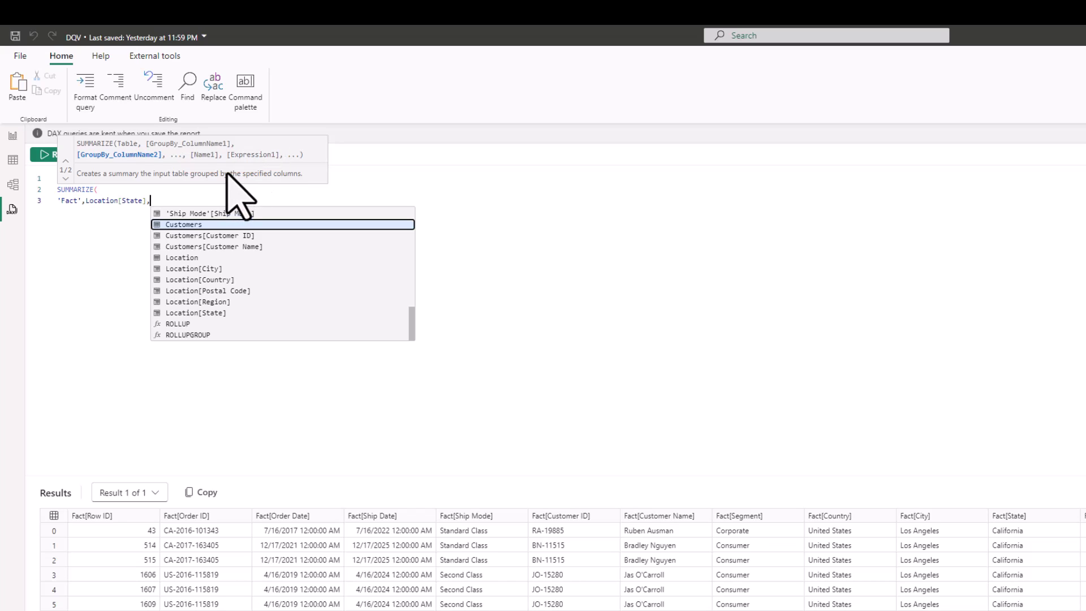
Step: Add a "sales by state" column using the [Sales] measure and close the SUMMARIZE parenthesis
type("'")
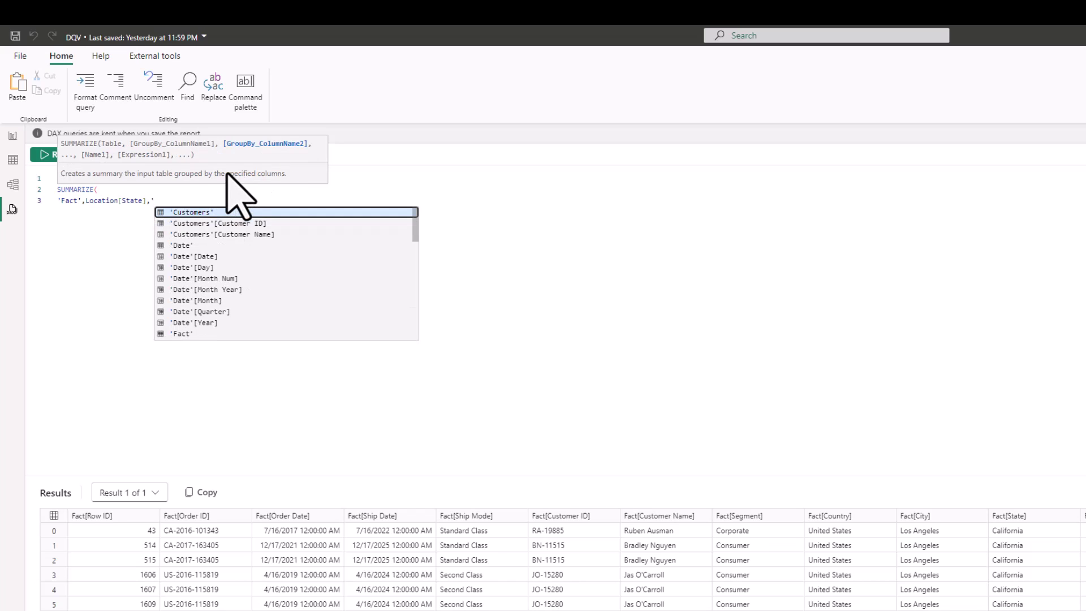
key("Escape")
type("sa;e")
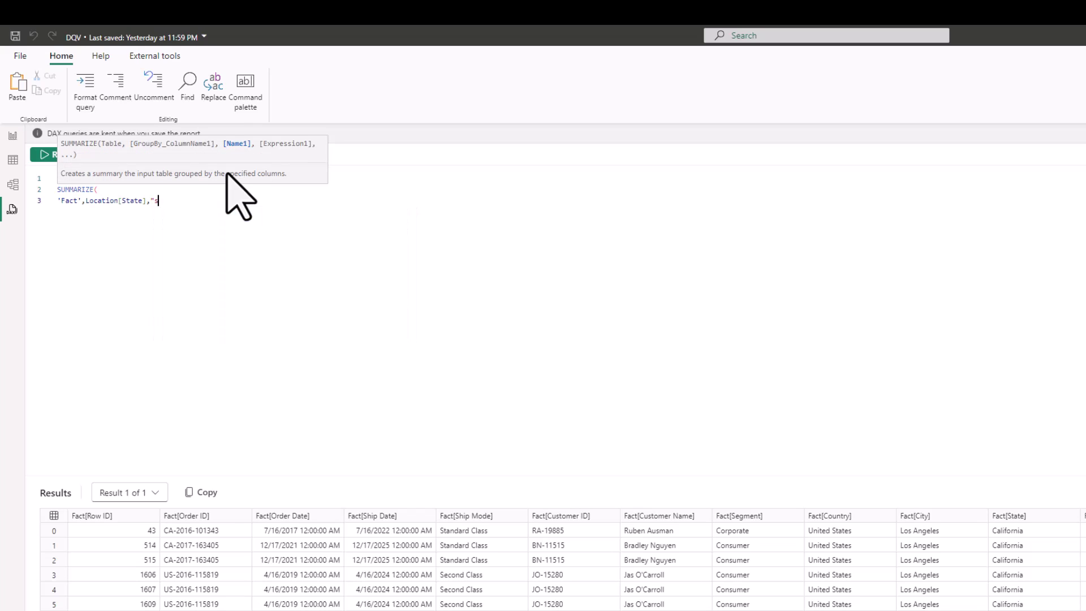
key("BackSpace")
key("BackSpace")
type("le")
type("s bu")
key("BackSpace")
type("y state\",")
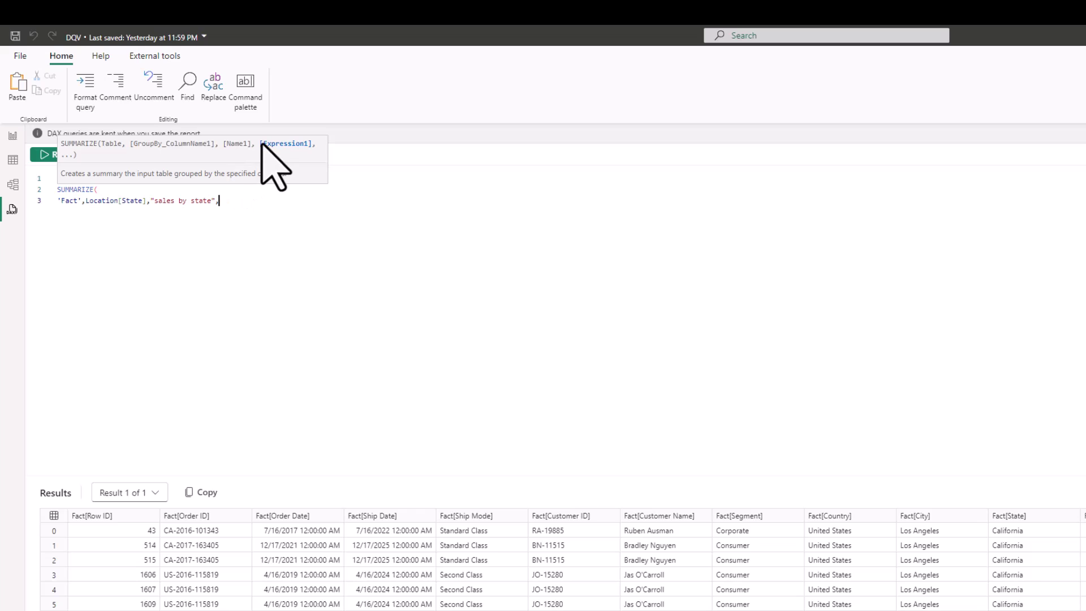
type("[s")
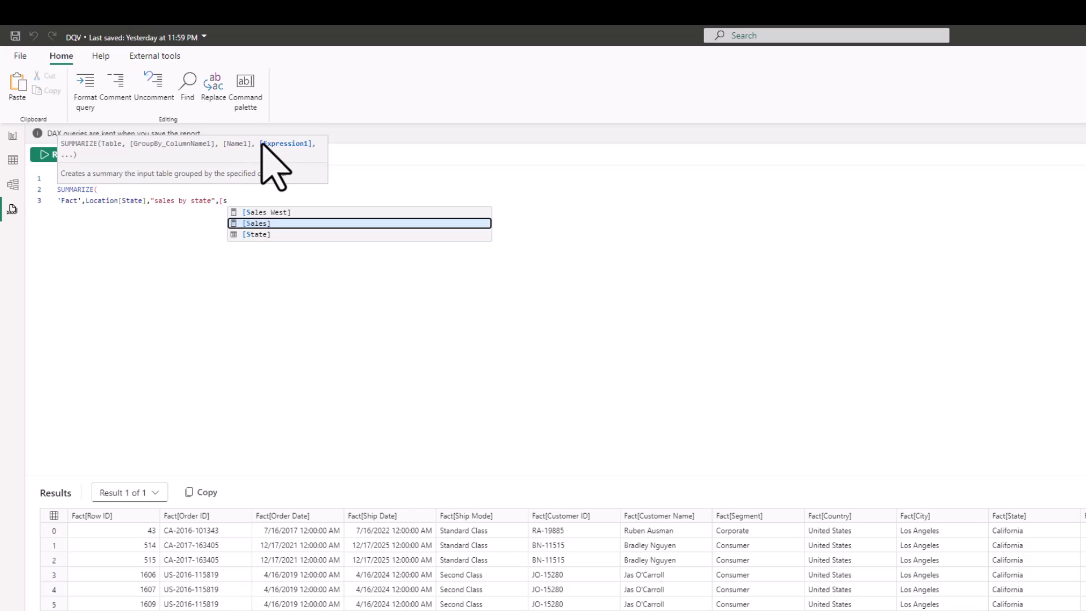
left_click(266, 224)
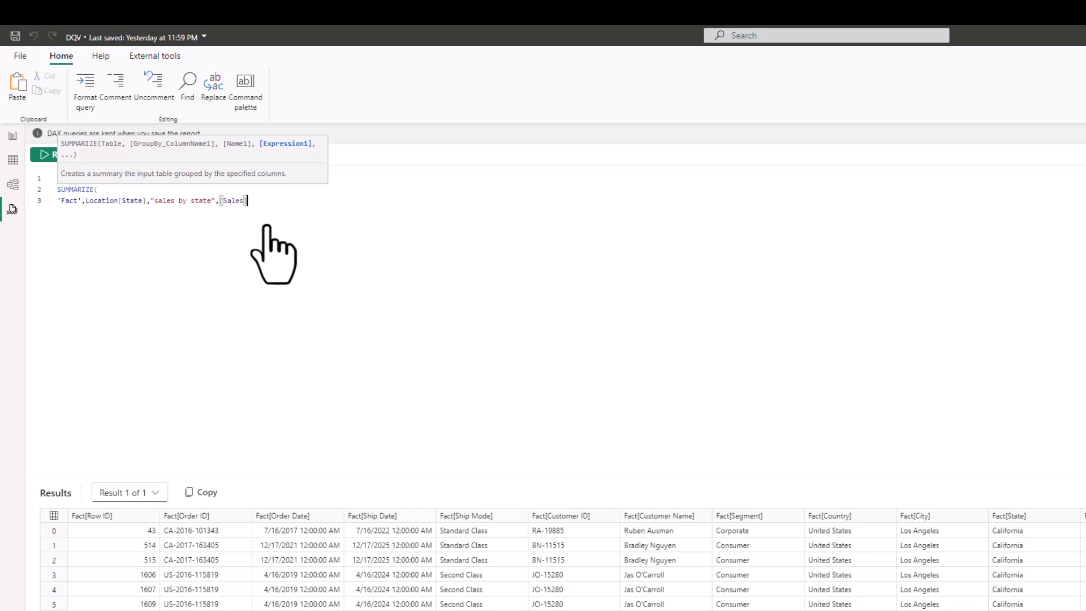
type(")")
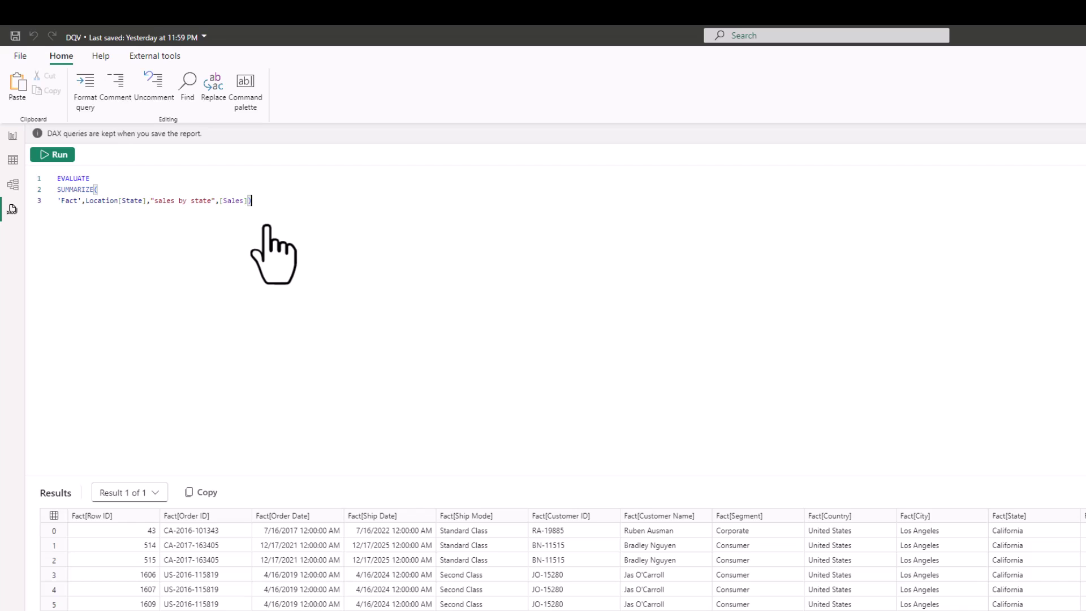
Step: Run the SUMMARIZE query to get sales for 47 states, then format it onto indented lines
left_click(42, 156)
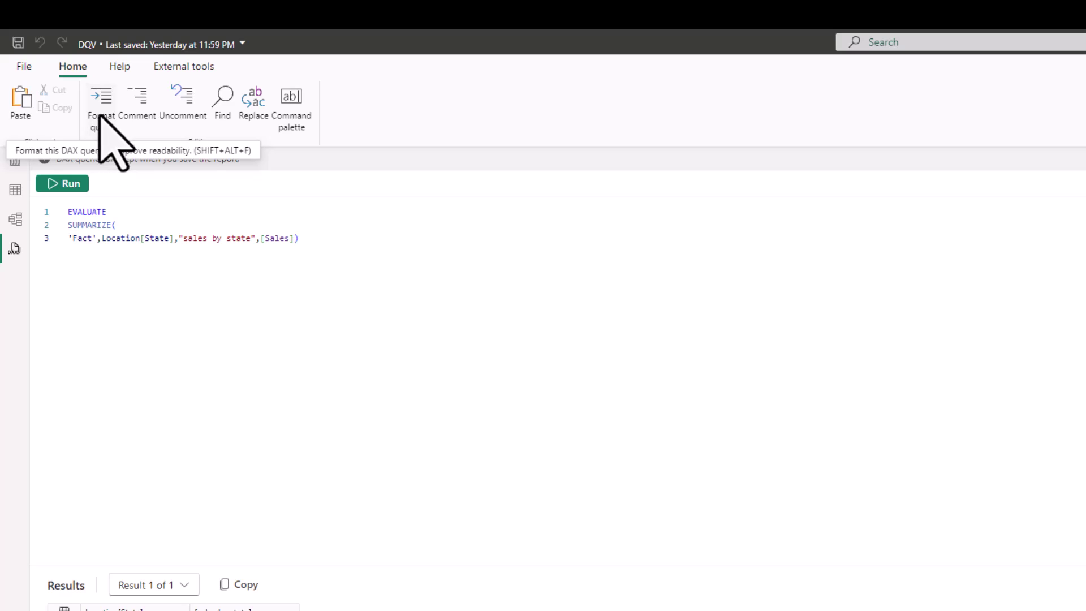
left_click(108, 141)
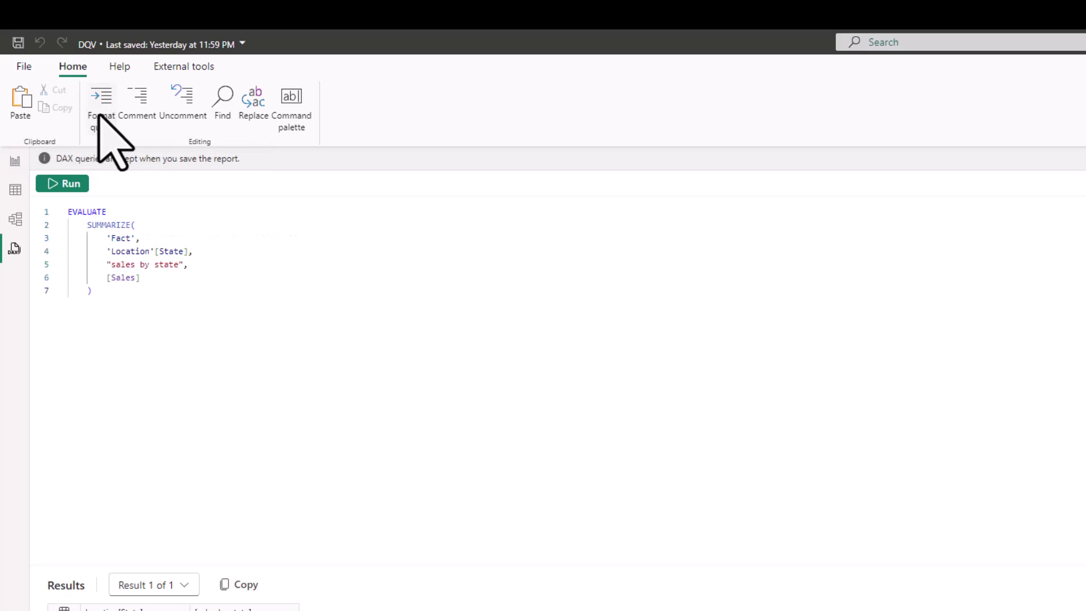